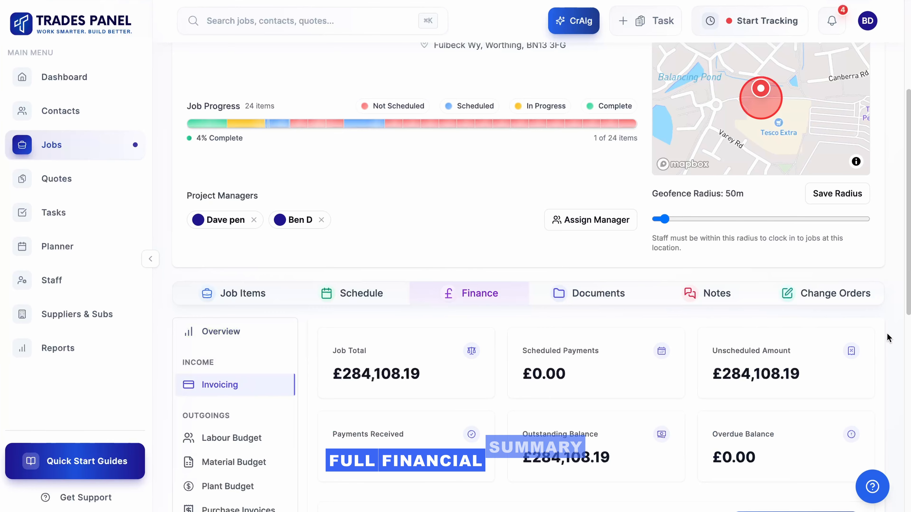
Start a job-items-based payment schedule and include the Management and Site Costs and Demolitions job items.
{"action": "scroll", "coordinate": [884, 340], "scroll_direction": "down", "scroll_amount": 3}
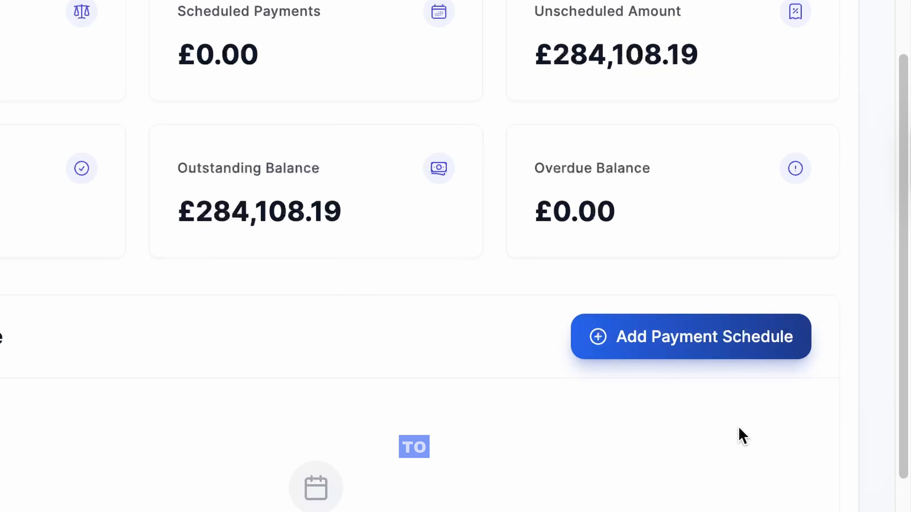
{"action": "left_click", "coordinate": [746, 346]}
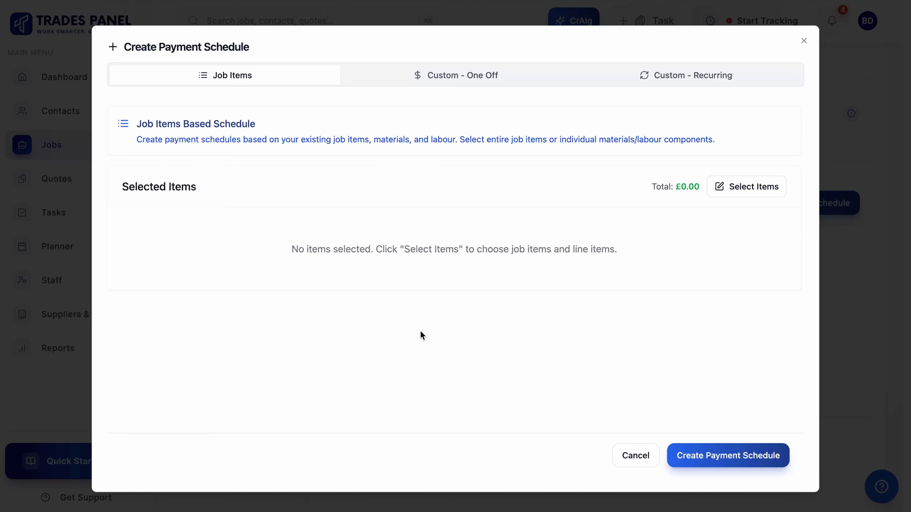
{"action": "left_click", "coordinate": [751, 181]}
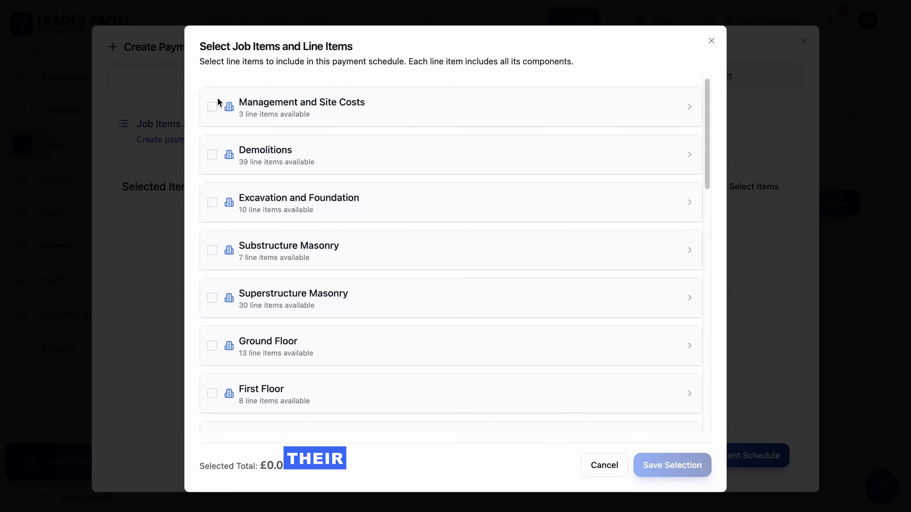
{"action": "left_click", "coordinate": [212, 107]}
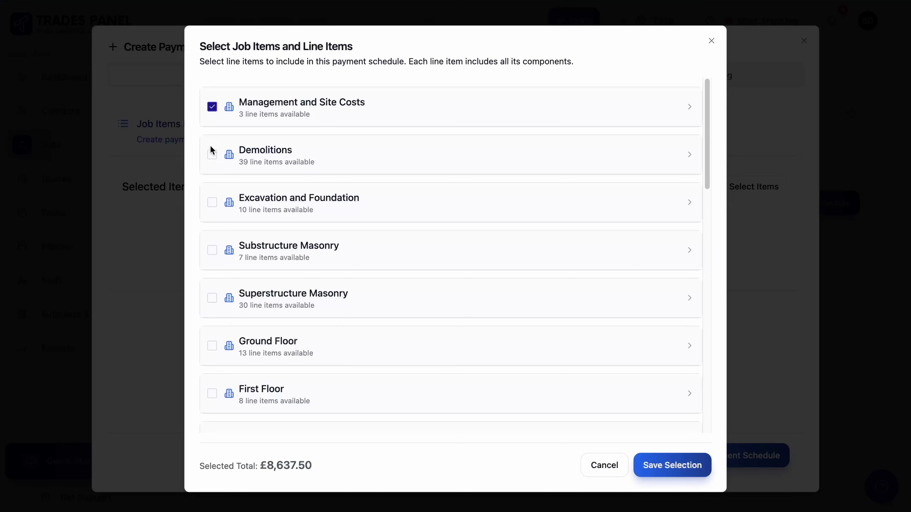
{"action": "left_click", "coordinate": [213, 158]}
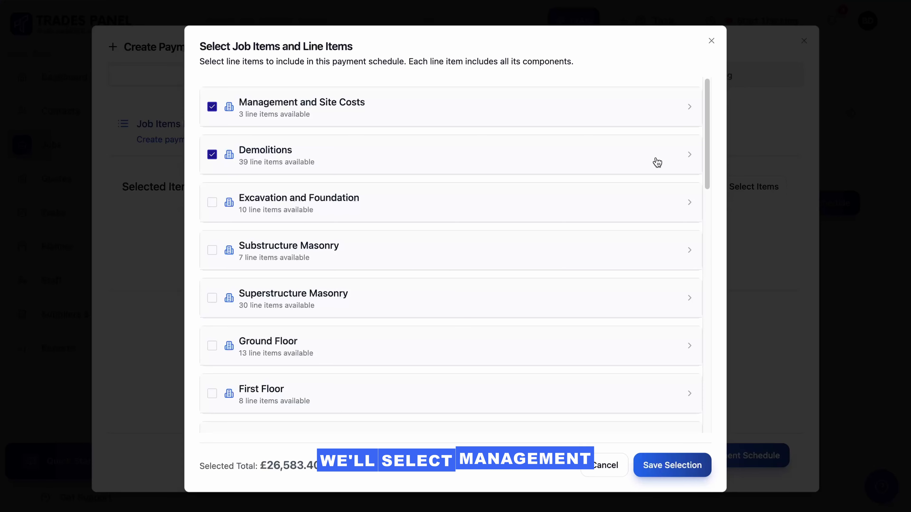
Exclude the Remove Existing Shower line item from Demolitions, keep Remove Radiator included, and save the item selection.
{"action": "left_click", "coordinate": [689, 158]}
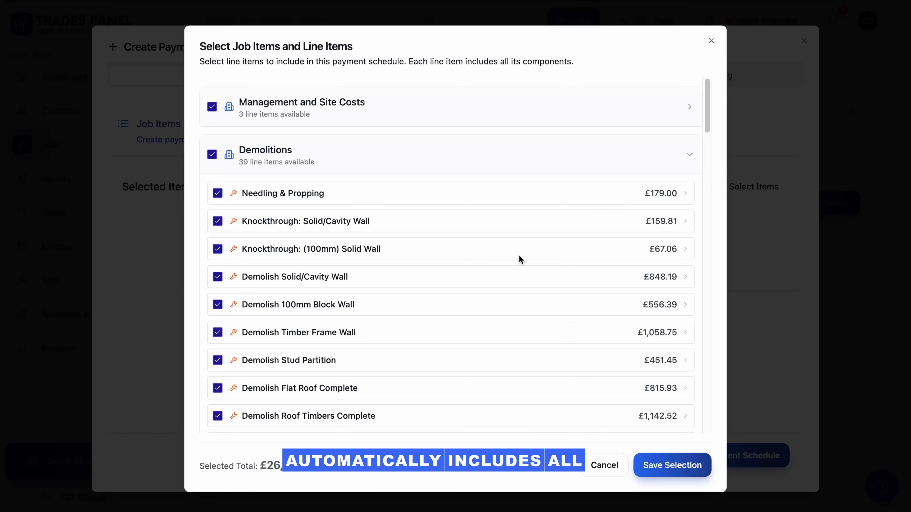
{"action": "scroll", "coordinate": [519, 255], "scroll_direction": "down", "scroll_amount": 1}
{"action": "scroll", "coordinate": [517, 256], "scroll_direction": "down", "scroll_amount": 9}
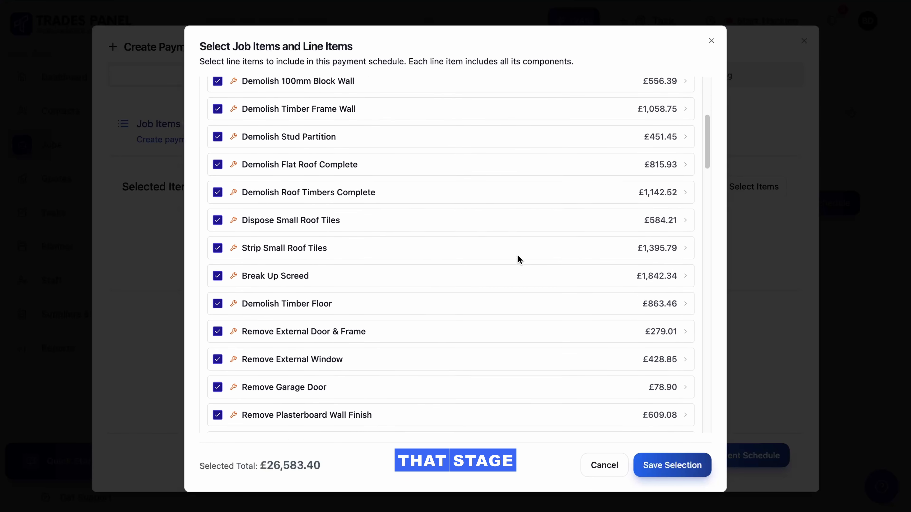
{"action": "scroll", "coordinate": [519, 261], "scroll_direction": "down", "scroll_amount": 15}
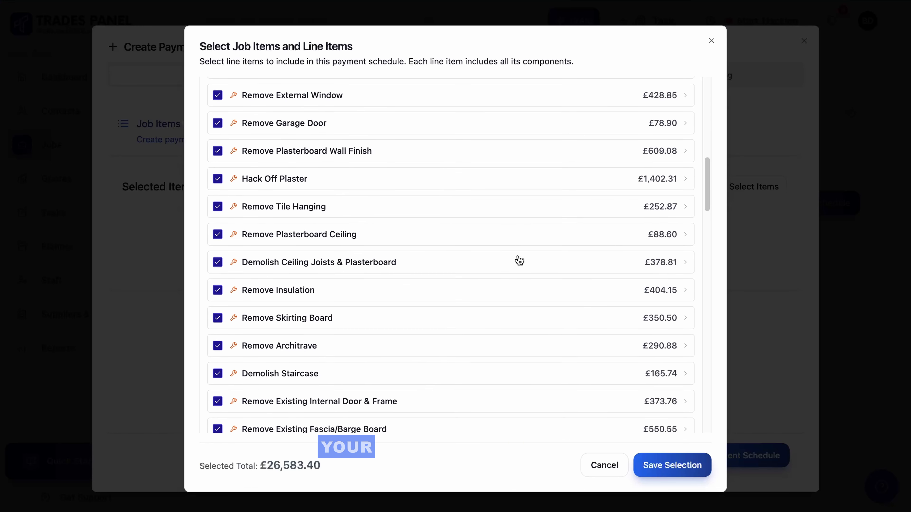
{"action": "scroll", "coordinate": [517, 255], "scroll_direction": "down", "scroll_amount": 11}
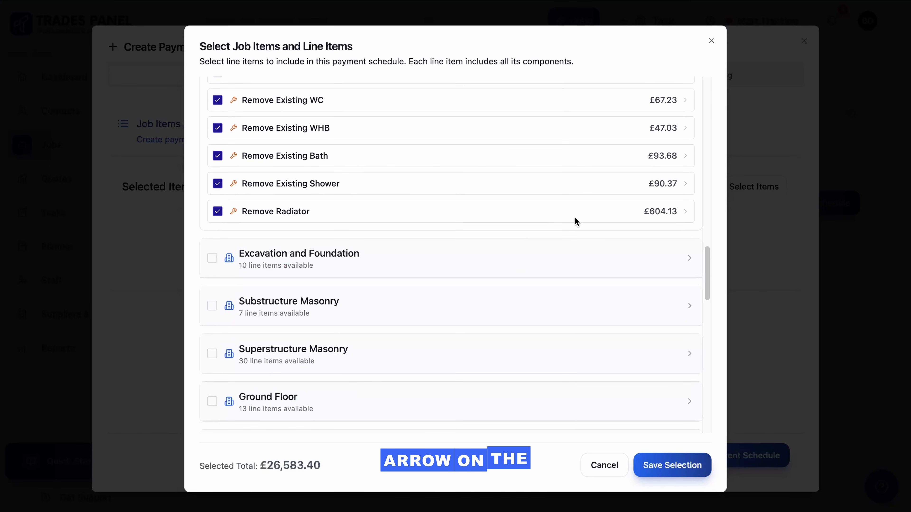
{"action": "left_click", "coordinate": [685, 214]}
{"action": "left_click", "coordinate": [685, 215]}
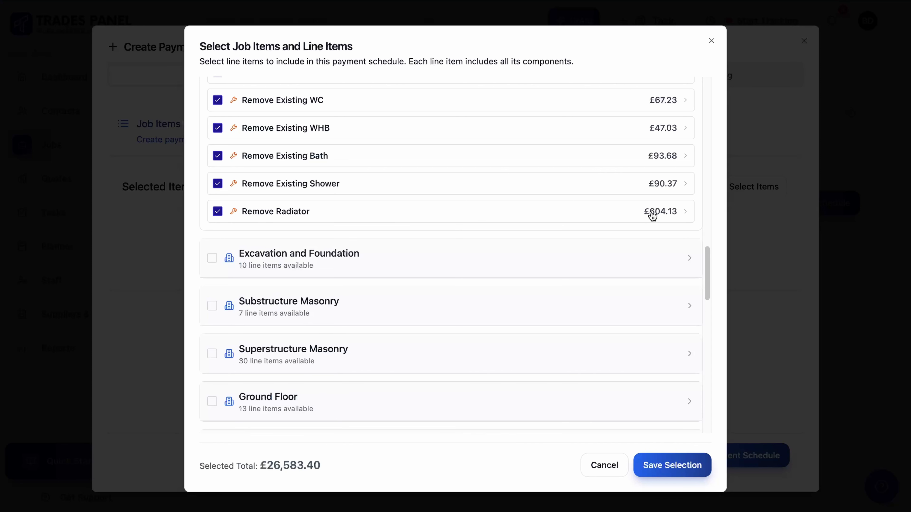
{"action": "left_click", "coordinate": [218, 213]}
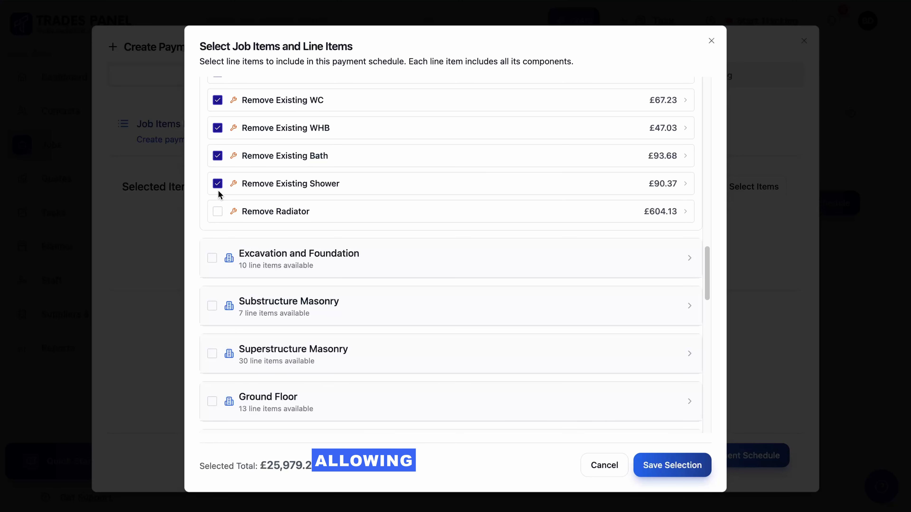
{"action": "left_click", "coordinate": [218, 184]}
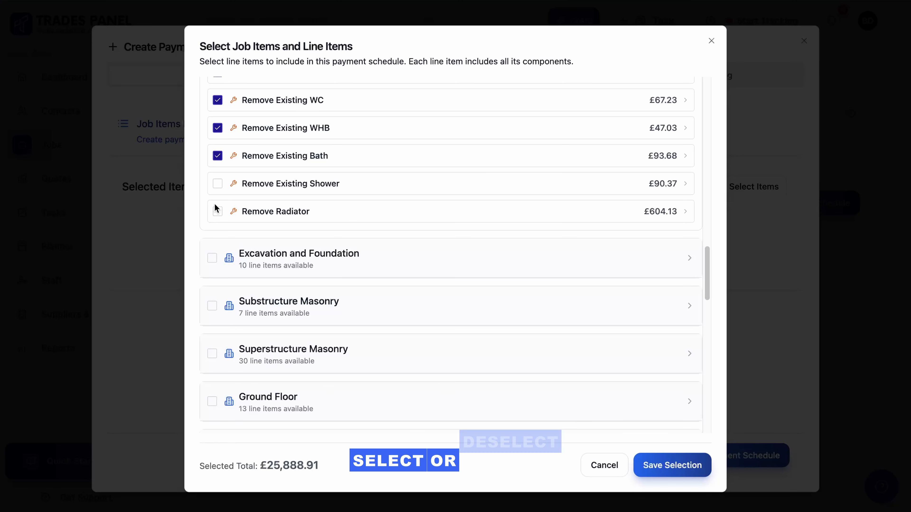
{"action": "left_click", "coordinate": [217, 212]}
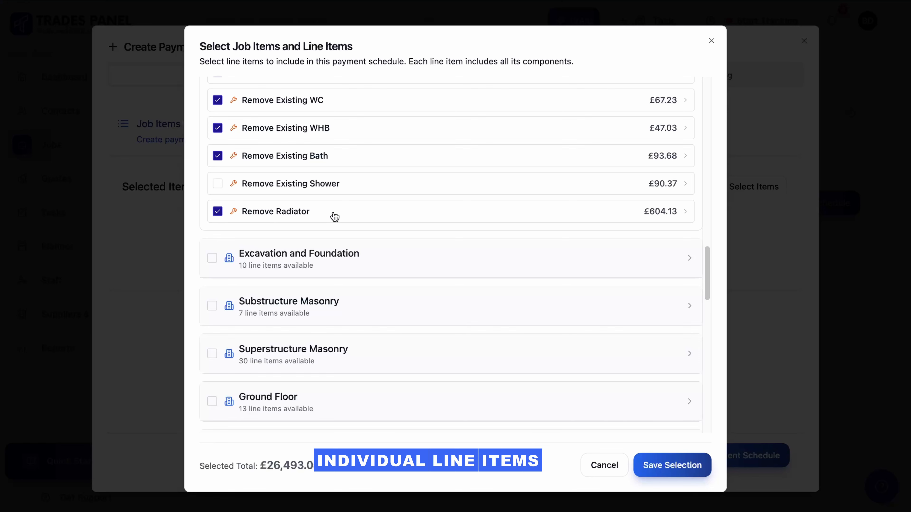
{"action": "left_click", "coordinate": [677, 474]}
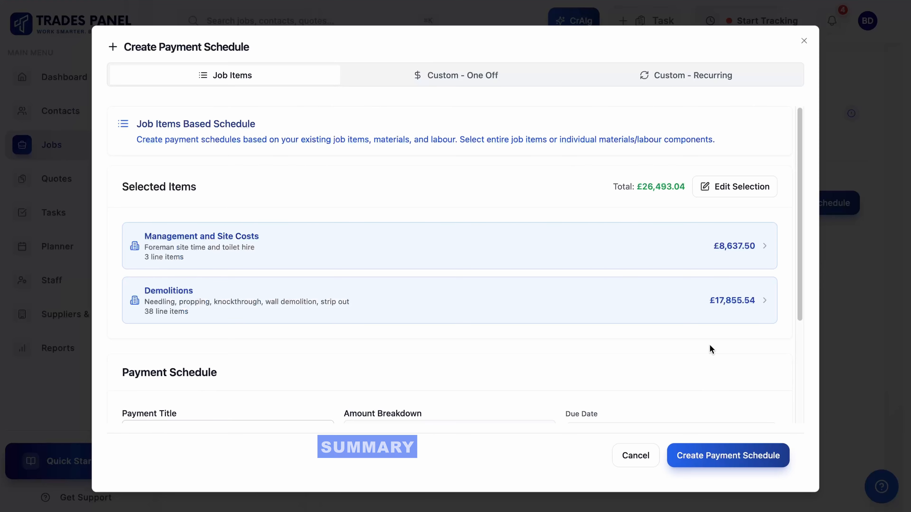
Set the payment title of the schedule to "Phase 1".
{"action": "scroll", "coordinate": [710, 349], "scroll_direction": "down", "scroll_amount": 5}
{"action": "double_click", "coordinate": [251, 286]}
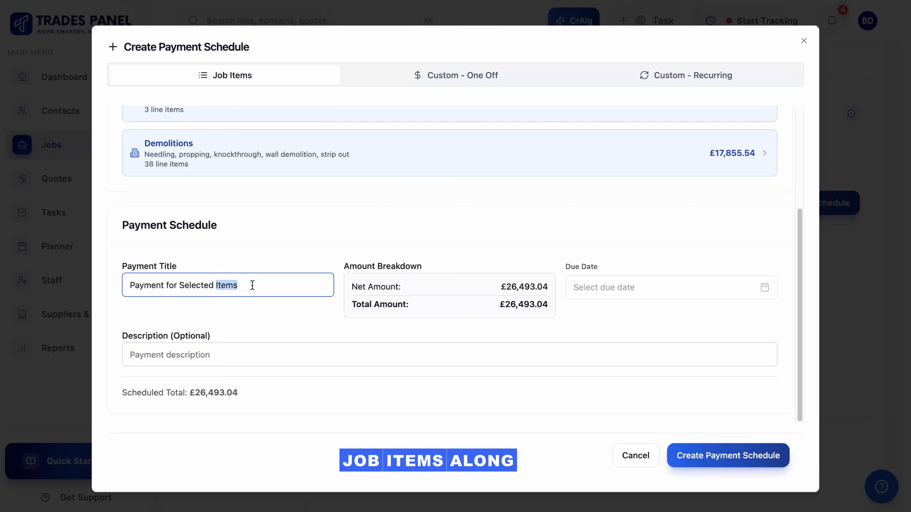
{"action": "key", "text": "super+a"}
{"action": "type", "text": "Phas"}
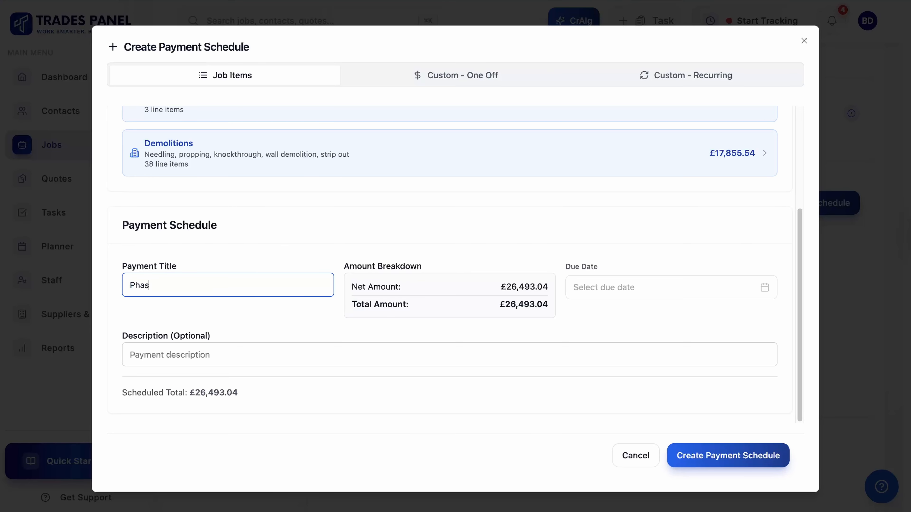
Set the due date to Nov 17, 2025 and create the payment schedule.
{"action": "left_click", "coordinate": [703, 285]}
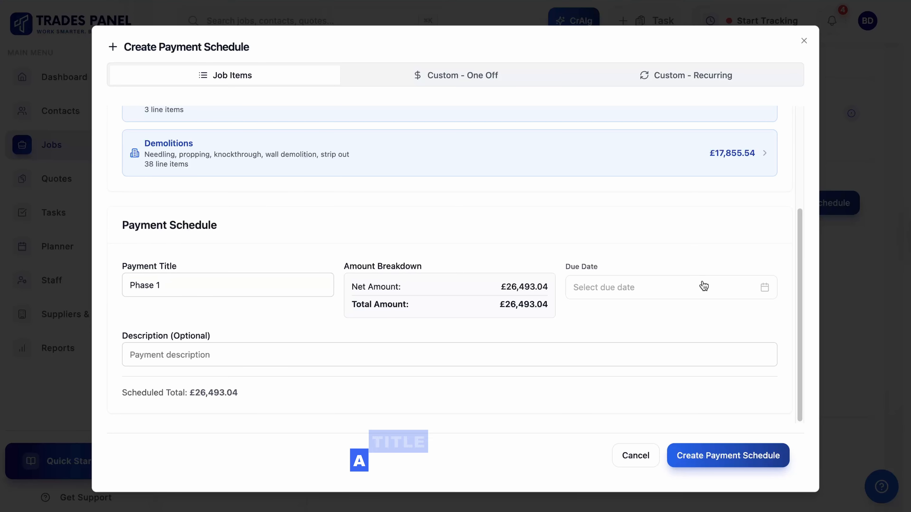
{"action": "left_click", "coordinate": [731, 316]}
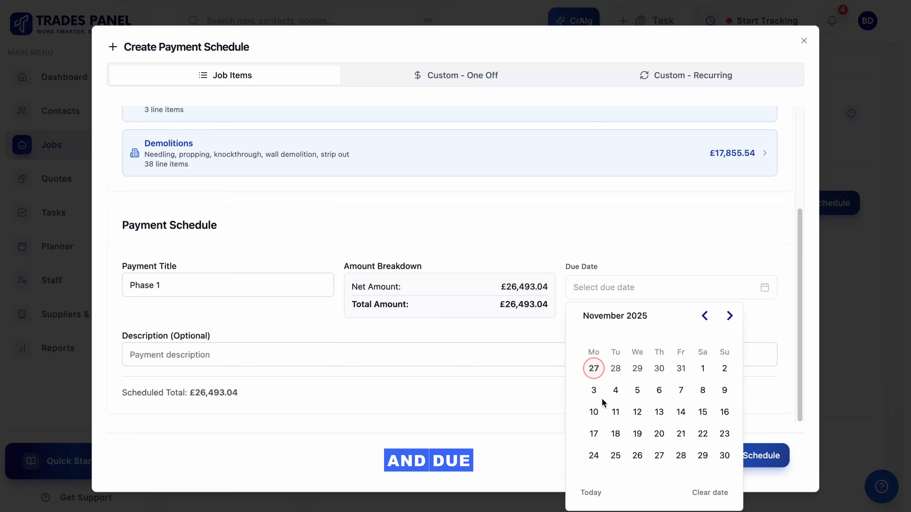
{"action": "left_click", "coordinate": [593, 434]}
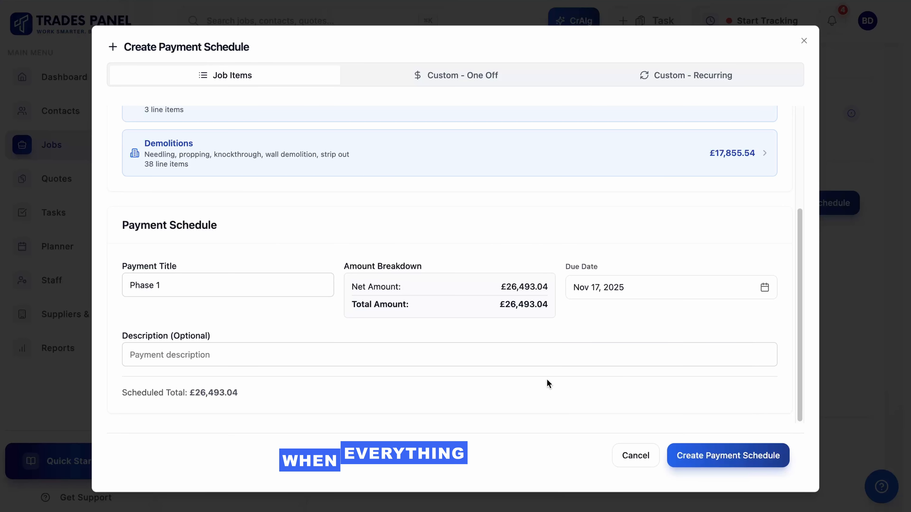
{"action": "scroll", "coordinate": [605, 395], "scroll_direction": "up", "scroll_amount": 5}
{"action": "scroll", "coordinate": [606, 396], "scroll_direction": "down", "scroll_amount": 5}
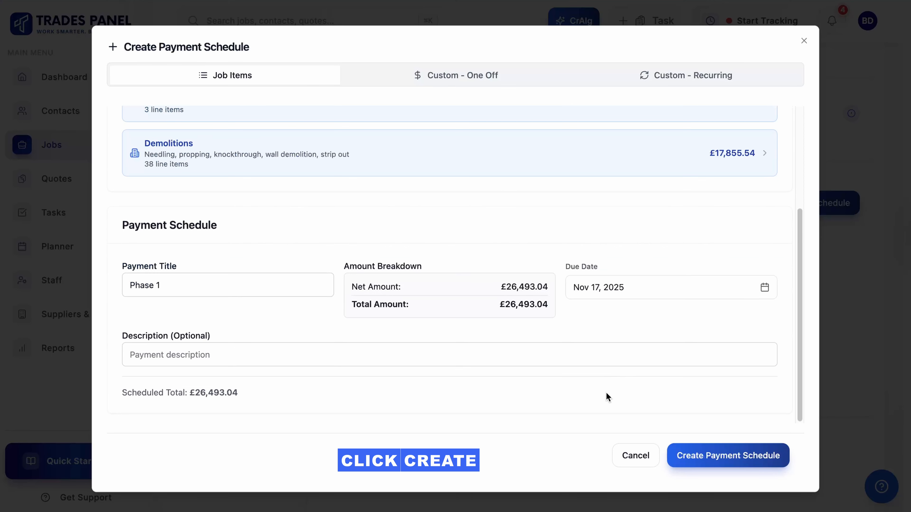
{"action": "left_click", "coordinate": [716, 455]}
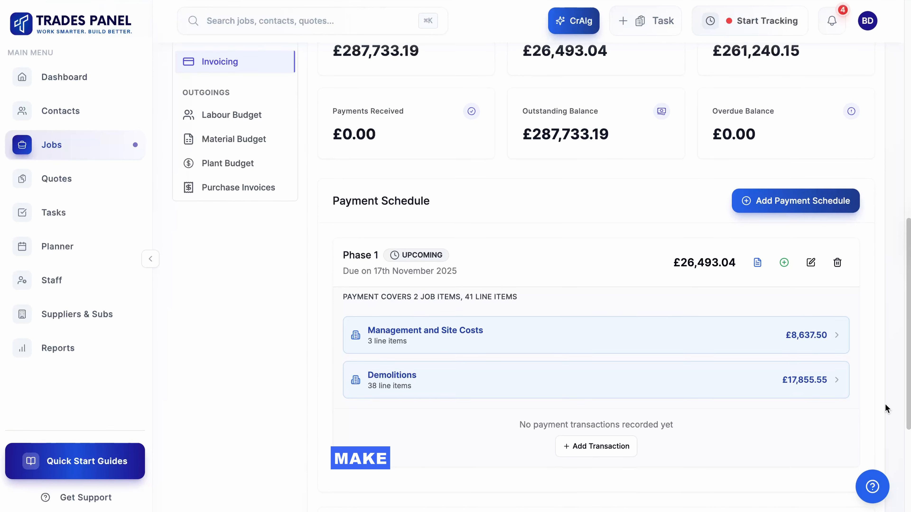
Convert the Phase 1 payment schedule to an invoice.
{"action": "scroll", "coordinate": [885, 404], "scroll_direction": "down", "scroll_amount": 2}
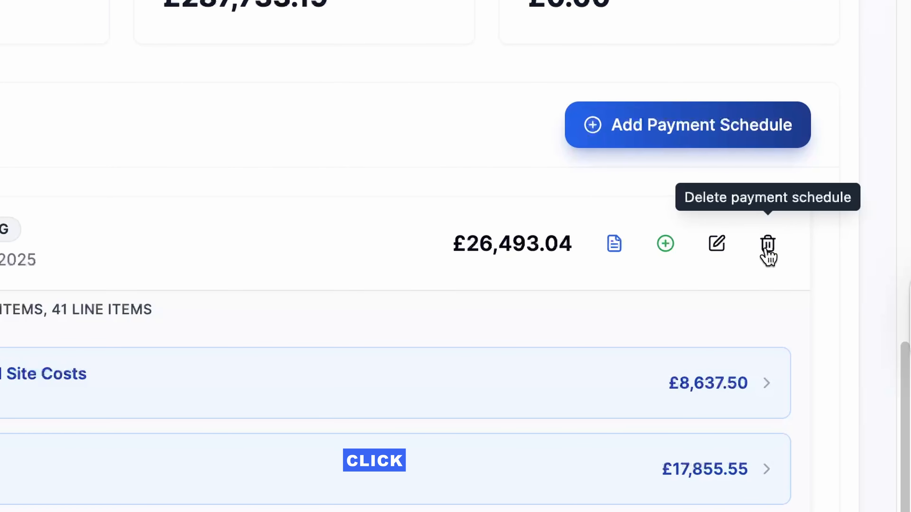
{"action": "left_click", "coordinate": [613, 248]}
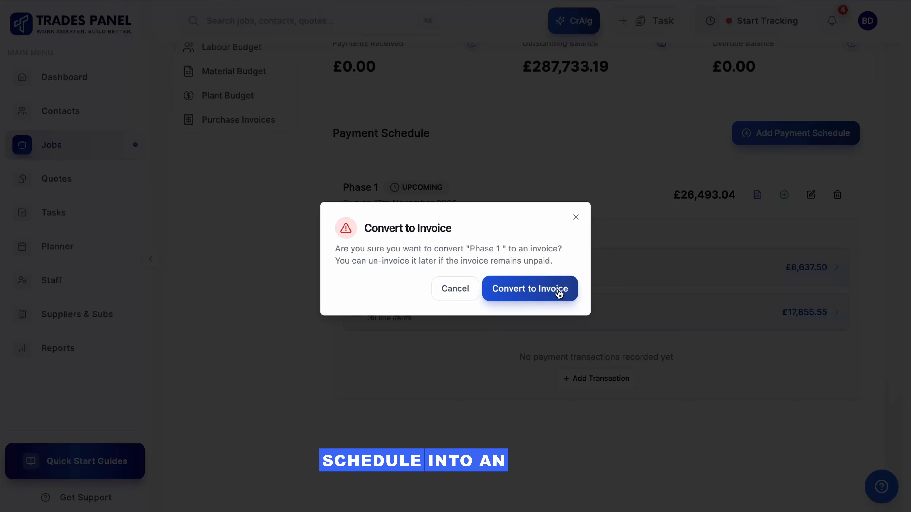
{"action": "left_click", "coordinate": [559, 294]}
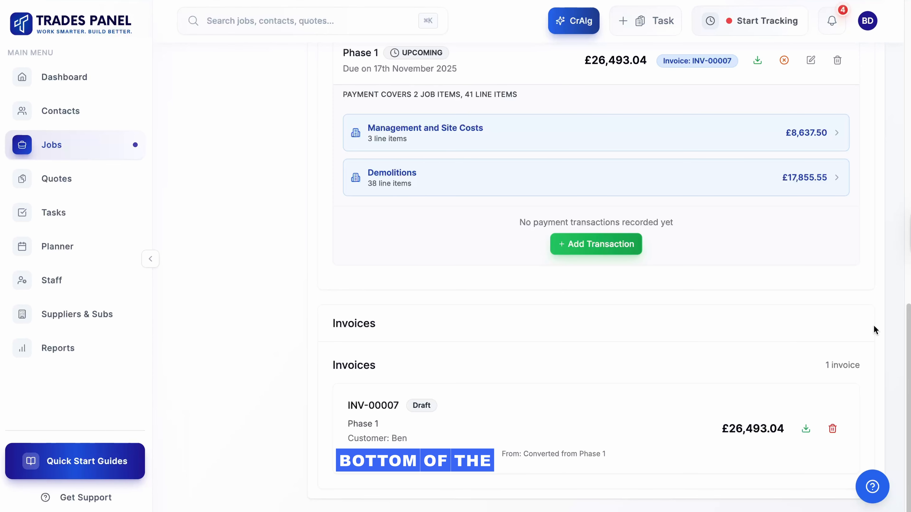
Add a payment transaction of £26,493.04 by Bank Transfer, dated Oct 27, 2025, to the Phase 1 schedule.
{"action": "scroll", "coordinate": [875, 331], "scroll_direction": "up", "scroll_amount": 4}
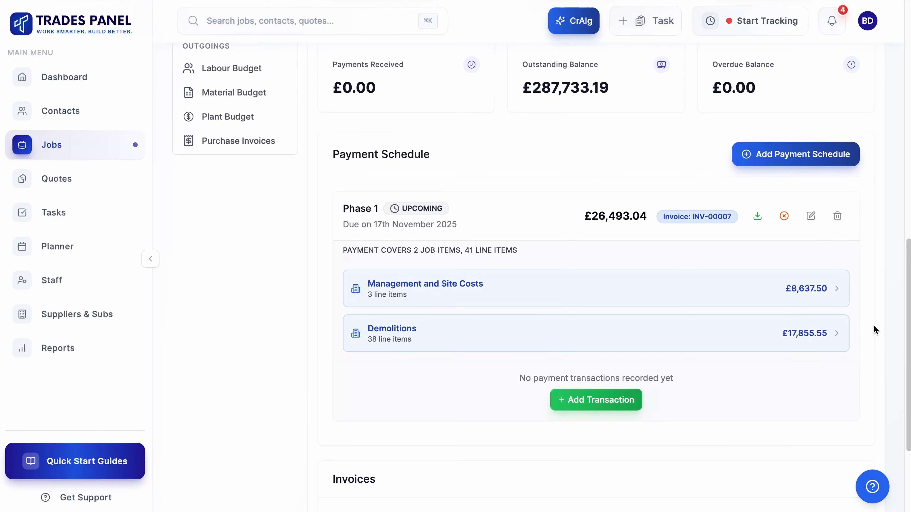
{"action": "left_click", "coordinate": [613, 399]}
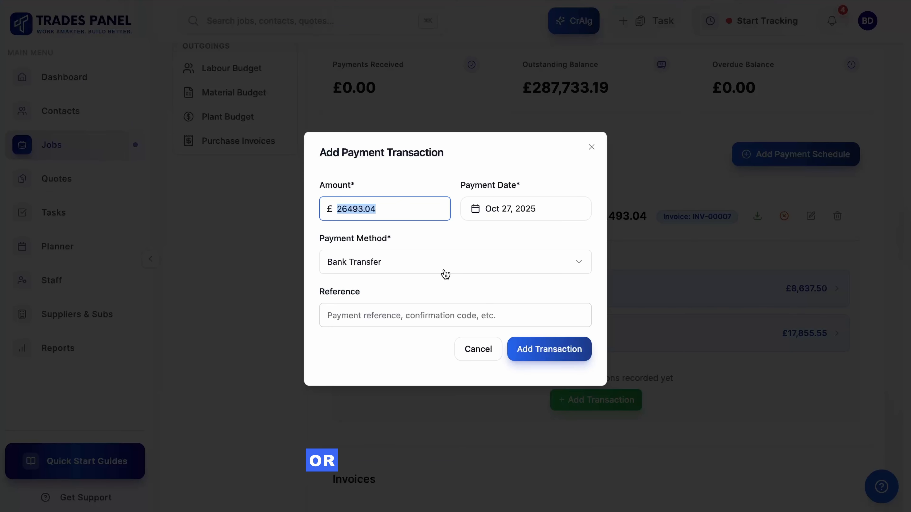
{"action": "left_click", "coordinate": [543, 351]}
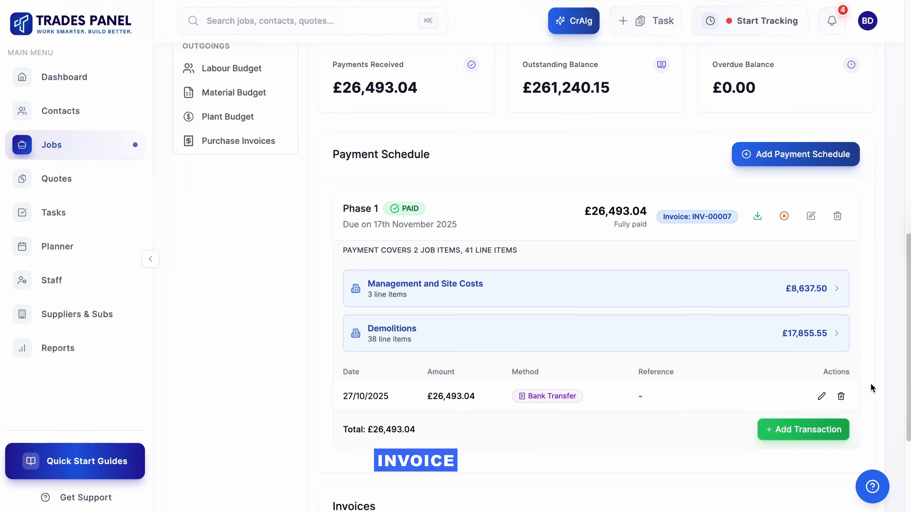
Delete the Bank Transfer transaction from the Phase 1 payment schedule.
{"action": "scroll", "coordinate": [872, 389], "scroll_direction": "down", "scroll_amount": 1}
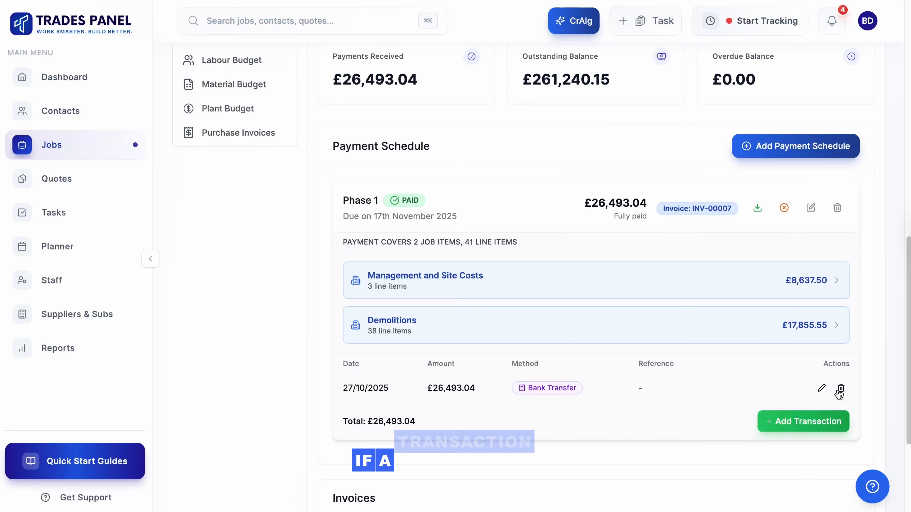
{"action": "left_click", "coordinate": [840, 389]}
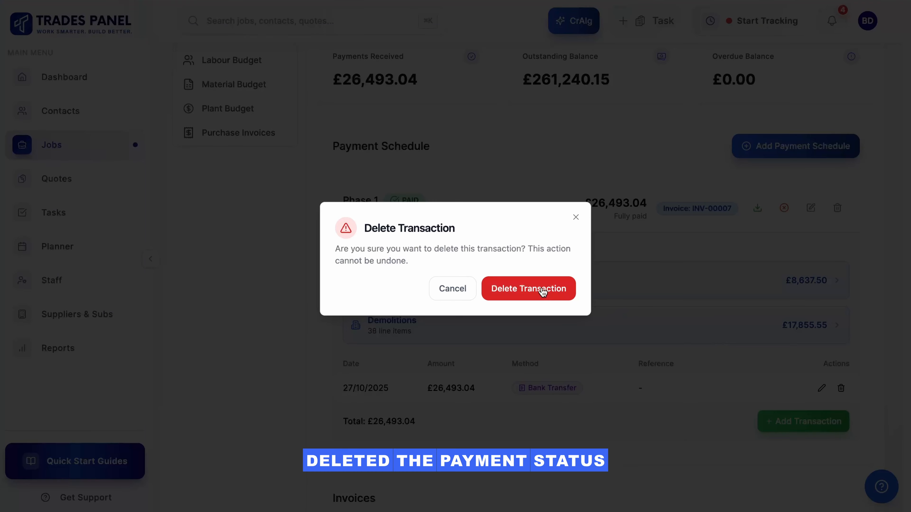
{"action": "left_click", "coordinate": [543, 292]}
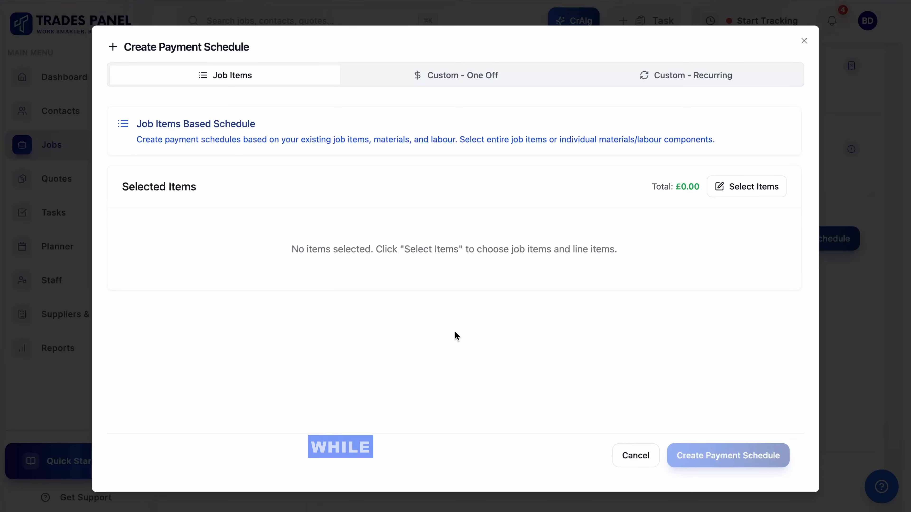
Switch the new payment schedule to custom recurring and title it "Bi weekly works".
{"action": "left_click", "coordinate": [503, 84]}
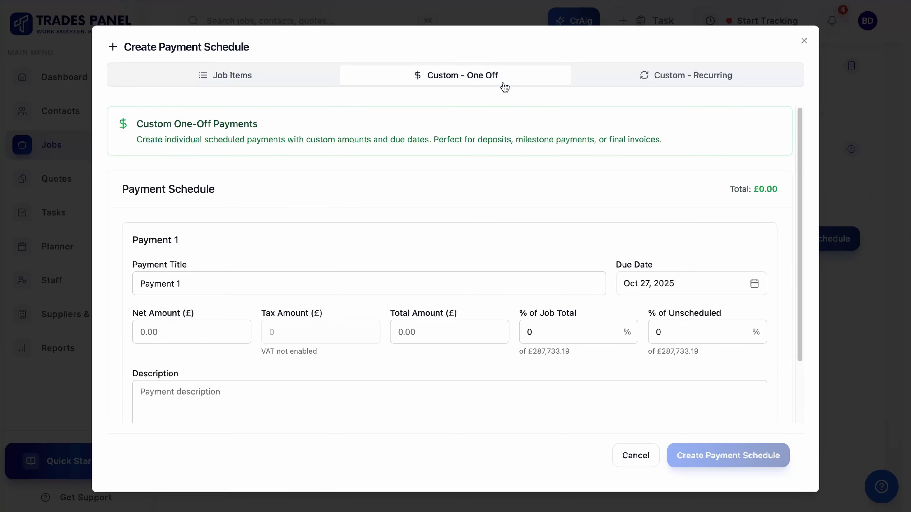
{"action": "left_click", "coordinate": [659, 76]}
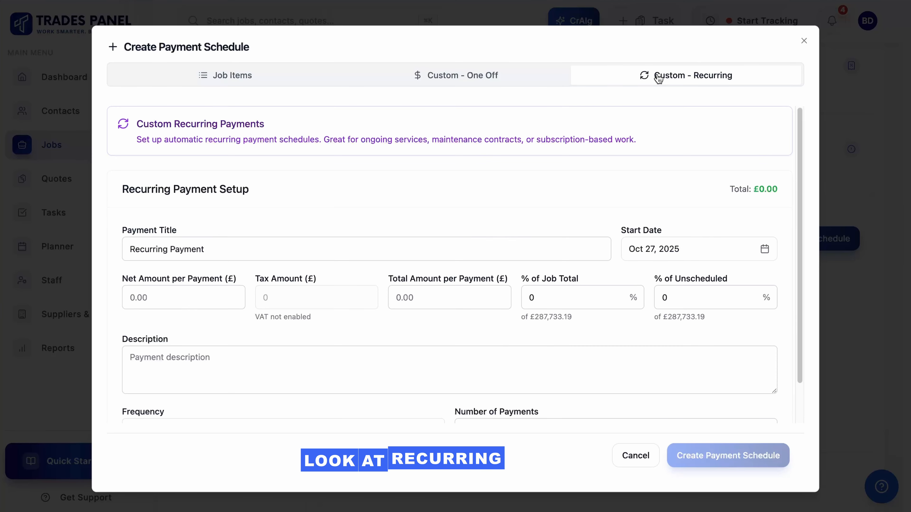
{"action": "scroll", "coordinate": [538, 200], "scroll_direction": "down", "scroll_amount": 2}
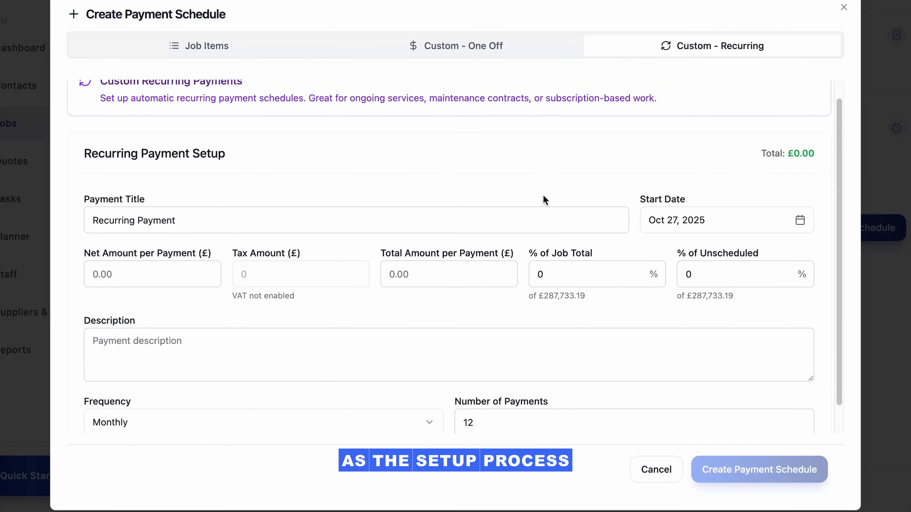
{"action": "scroll", "coordinate": [526, 193], "scroll_direction": "down", "scroll_amount": 1}
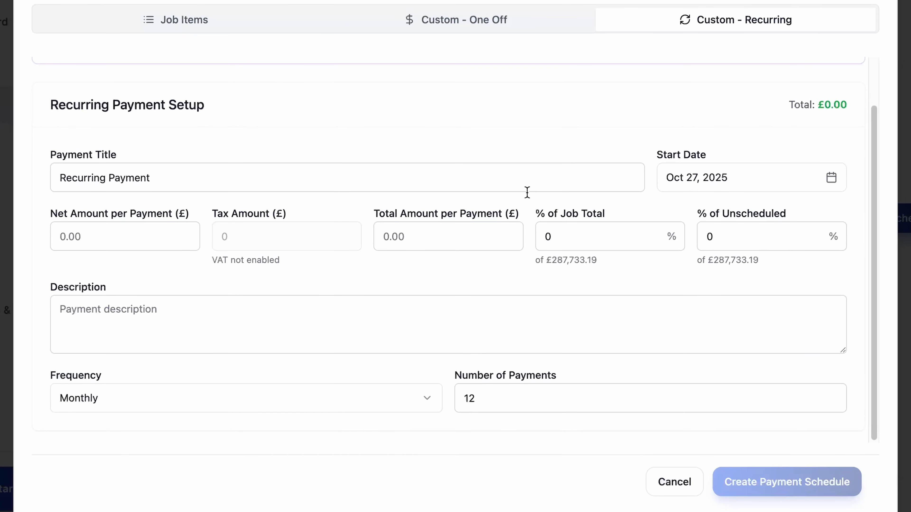
{"action": "triple_click", "coordinate": [531, 184]}
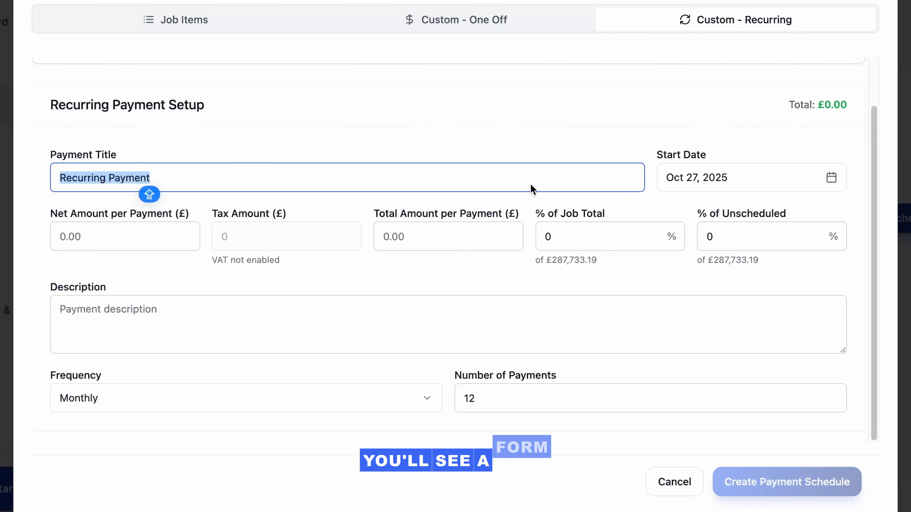
{"action": "key", "text": "BackSpace"}
{"action": "type", "text": "Bi w"}
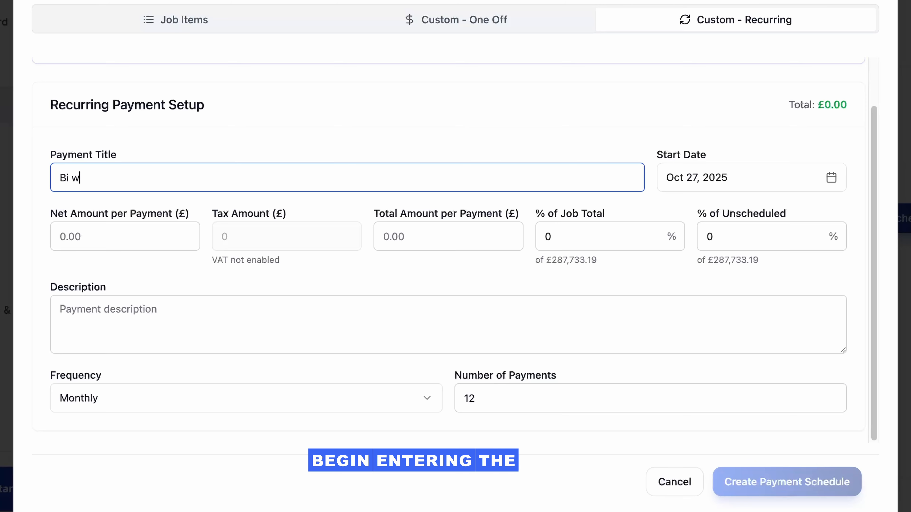
{"action": "type", "text": "eekly works"}
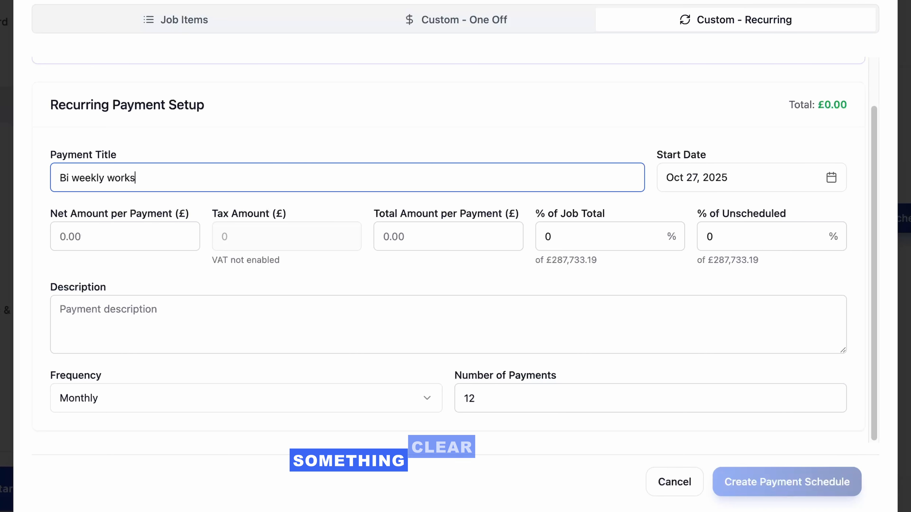
Set the recurring payment's start date to Nov 10, 2025.
{"action": "left_click", "coordinate": [734, 186]}
{"action": "left_click", "coordinate": [855, 214]}
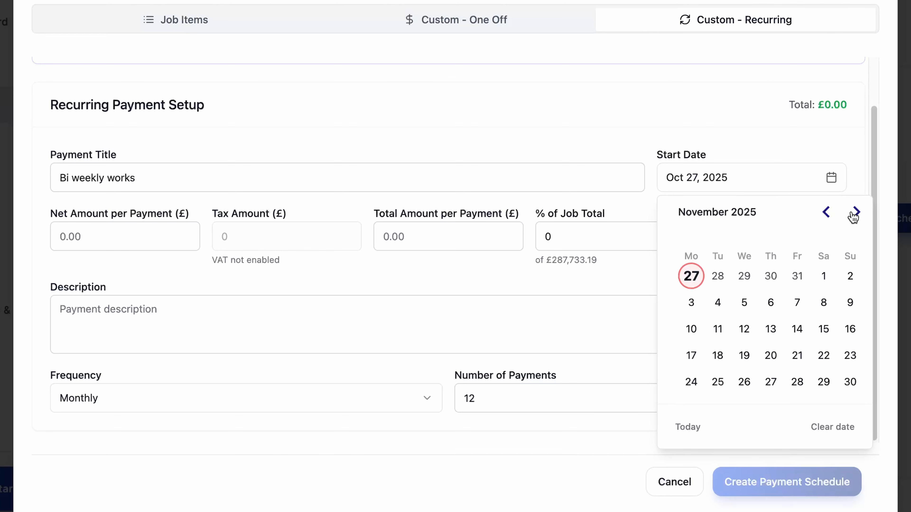
{"action": "left_click", "coordinate": [691, 328]}
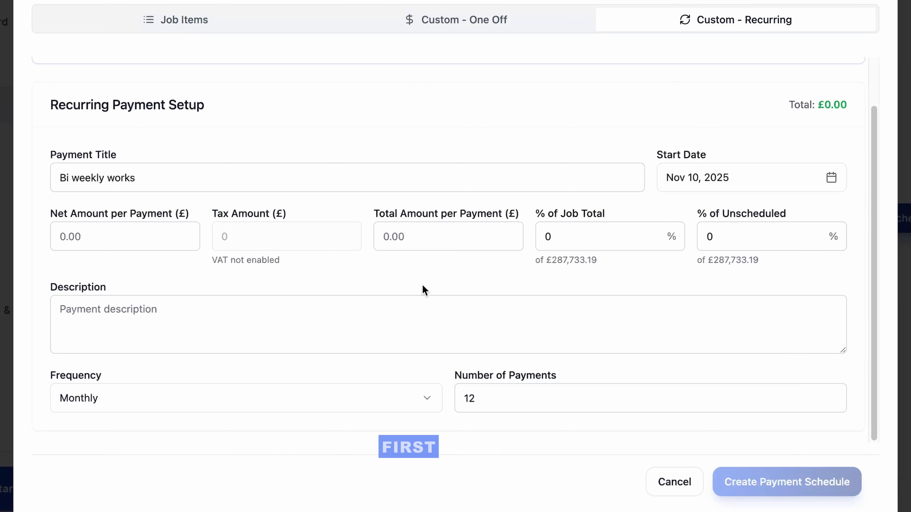
Set the net amount per payment to £2,500 and enter the description "Works for bi weekly work.".
{"action": "left_click", "coordinate": [121, 236]}
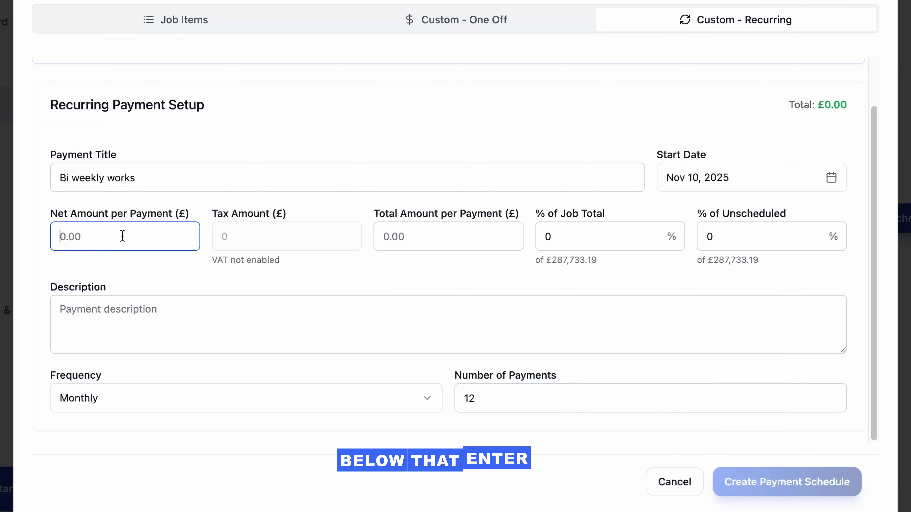
{"action": "type", "text": "2500"}
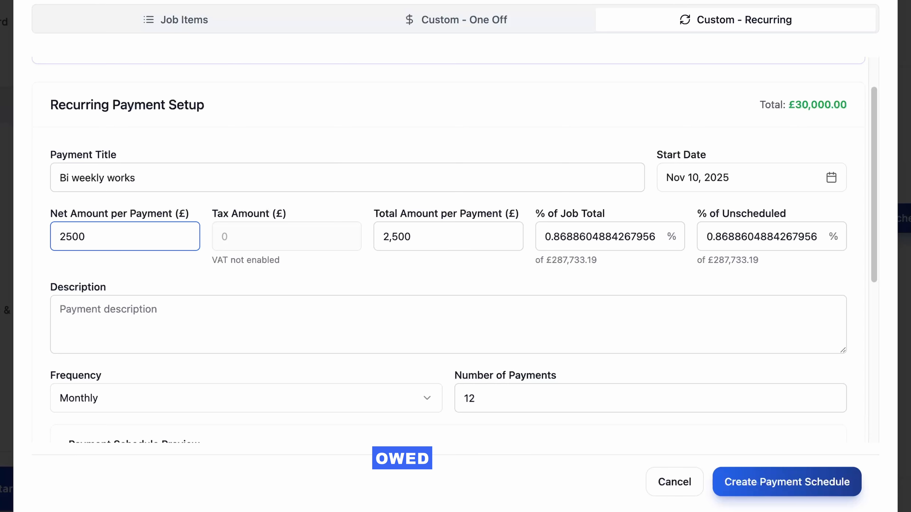
{"action": "left_click", "coordinate": [463, 308]}
{"action": "type", "text": "Works for bi weekly work."}
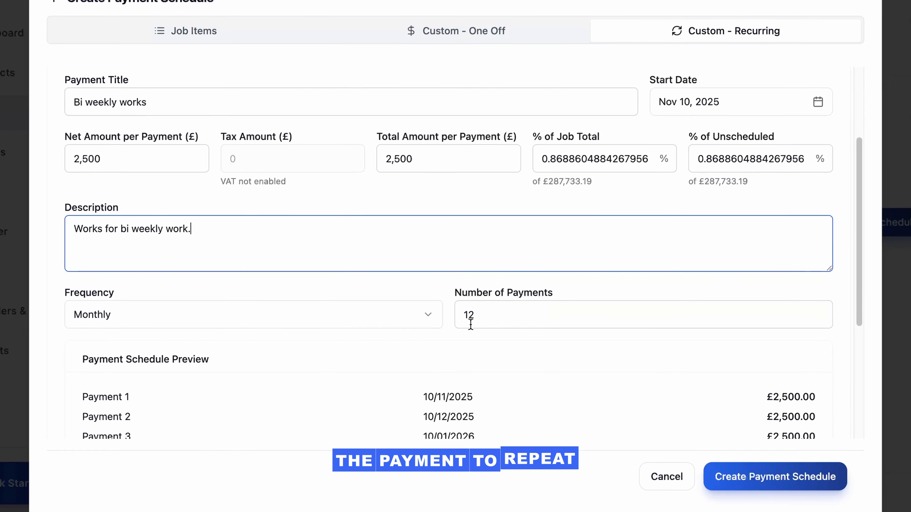
Set the recurring payment frequency to Bi-weekly.
{"action": "scroll", "coordinate": [435, 337], "scroll_direction": "down", "scroll_amount": 1}
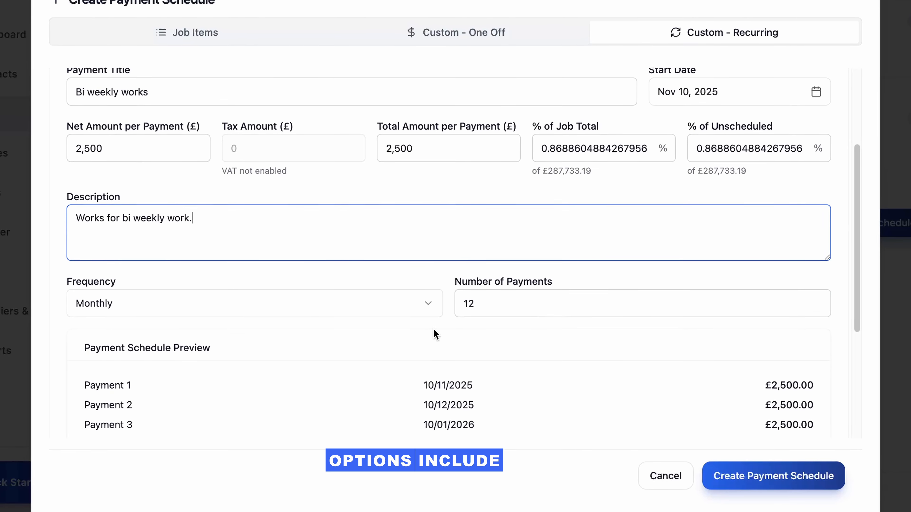
{"action": "left_click", "coordinate": [416, 308]}
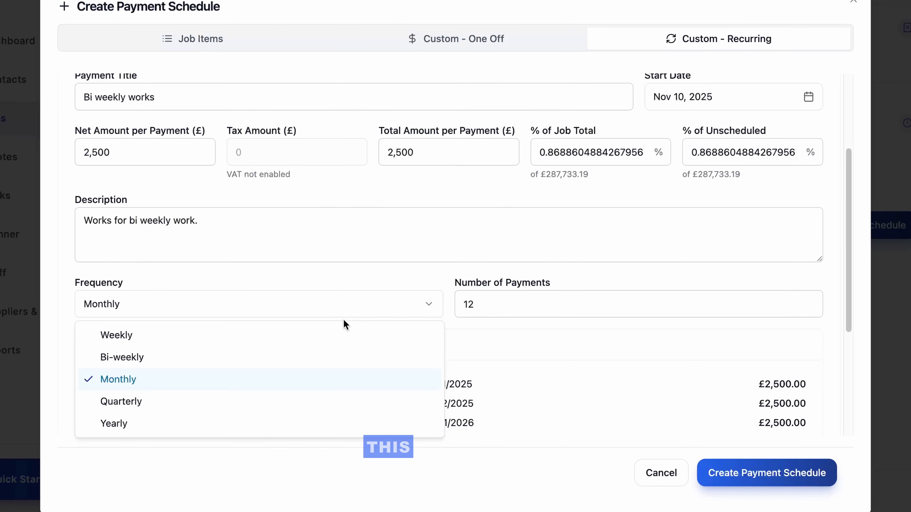
{"action": "left_click", "coordinate": [229, 362]}
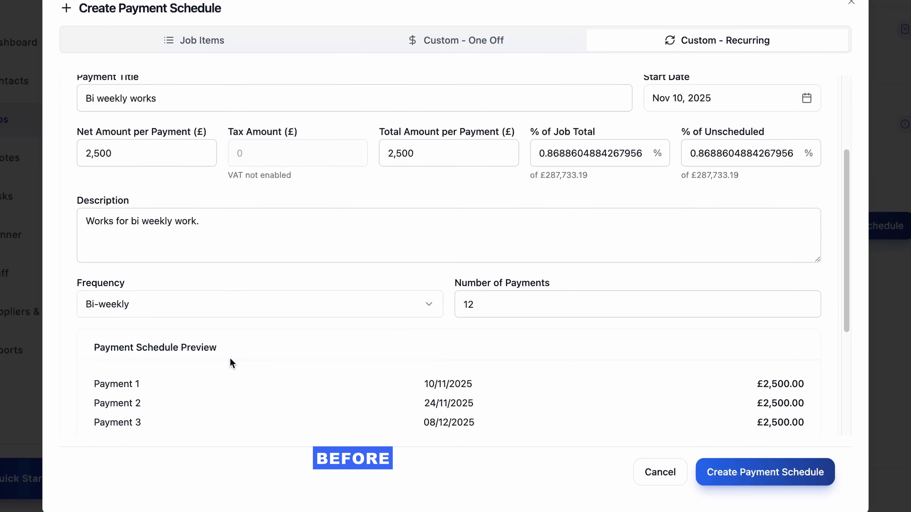
Set the number of payments to 8 and create the recurring payment schedule.
{"action": "double_click", "coordinate": [484, 307]}
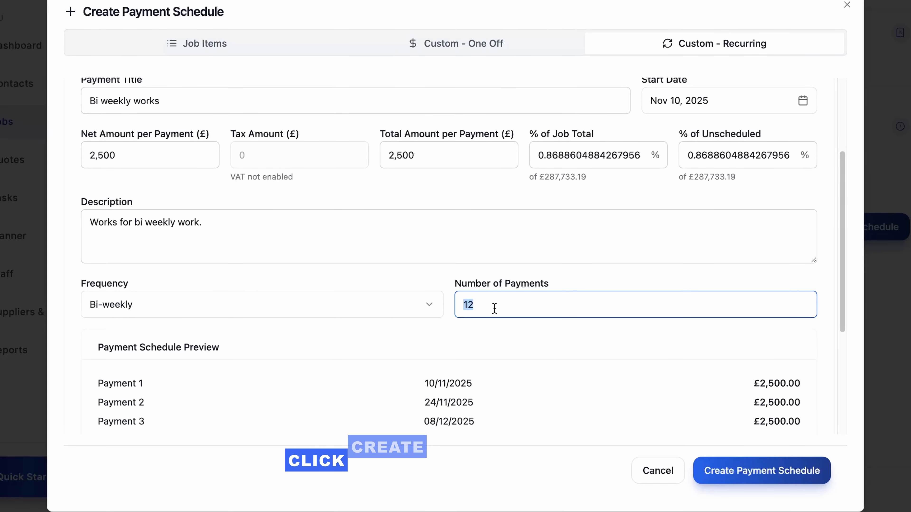
{"action": "type", "text": "8"}
{"action": "left_click", "coordinate": [530, 329]}
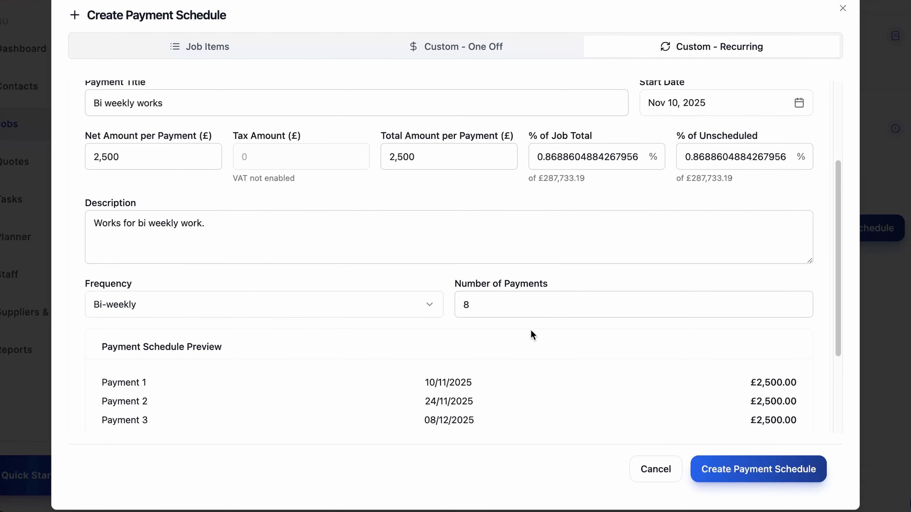
{"action": "scroll", "coordinate": [531, 330], "scroll_direction": "down", "scroll_amount": 3}
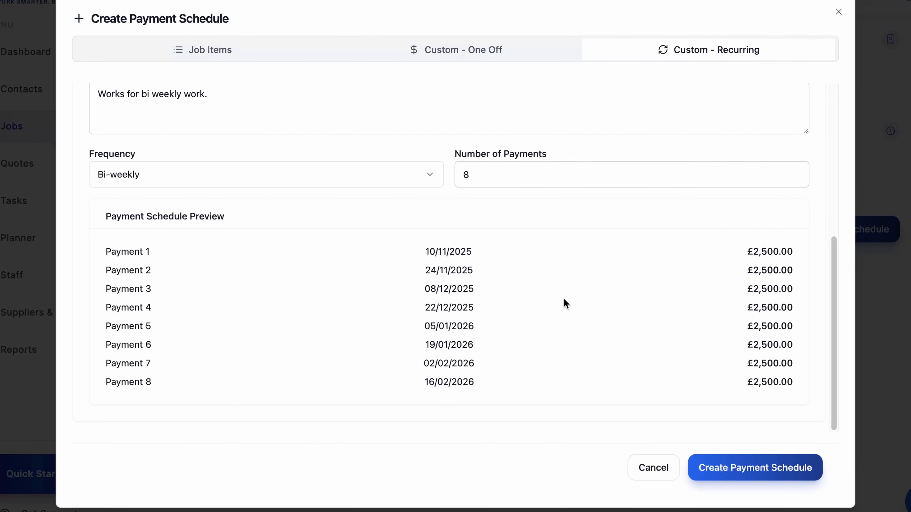
{"action": "left_click", "coordinate": [747, 469]}
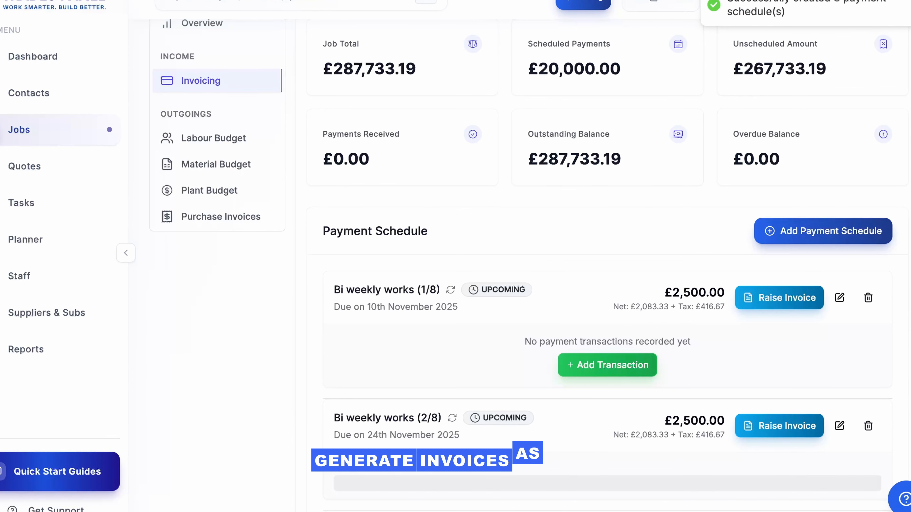
Review the due dates and amounts of the Bi weekly works payments in the job's payment schedule.
{"action": "scroll", "coordinate": [908, 319], "scroll_direction": "down", "scroll_amount": 1}
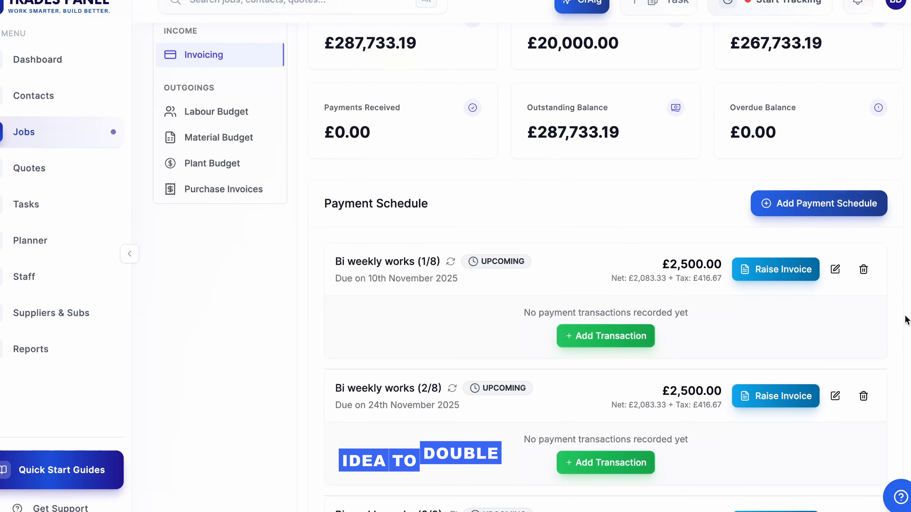
{"action": "scroll", "coordinate": [905, 319], "scroll_direction": "down", "scroll_amount": 1}
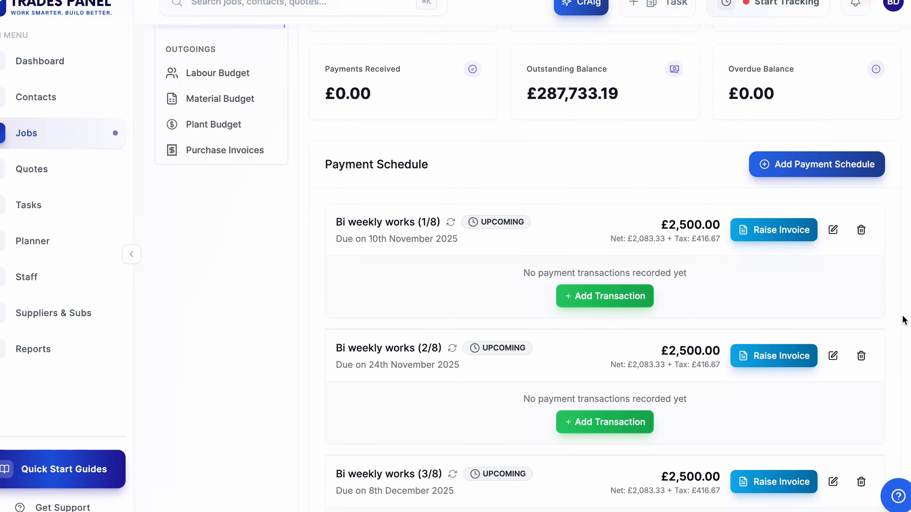
{"action": "scroll", "coordinate": [906, 320], "scroll_direction": "down", "scroll_amount": 2}
{"action": "scroll", "coordinate": [902, 319], "scroll_direction": "down", "scroll_amount": 5}
{"action": "scroll", "coordinate": [903, 319], "scroll_direction": "down", "scroll_amount": 15}
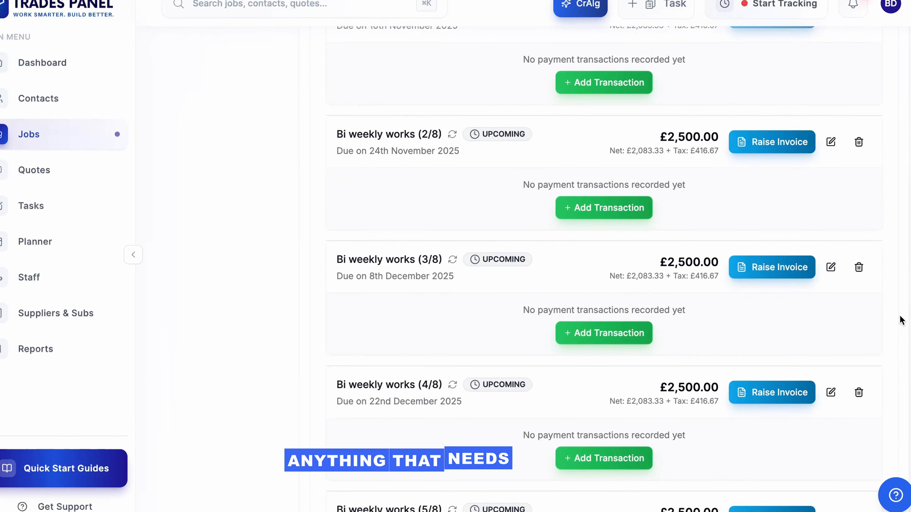
{"action": "scroll", "coordinate": [899, 319], "scroll_direction": "down", "scroll_amount": 1}
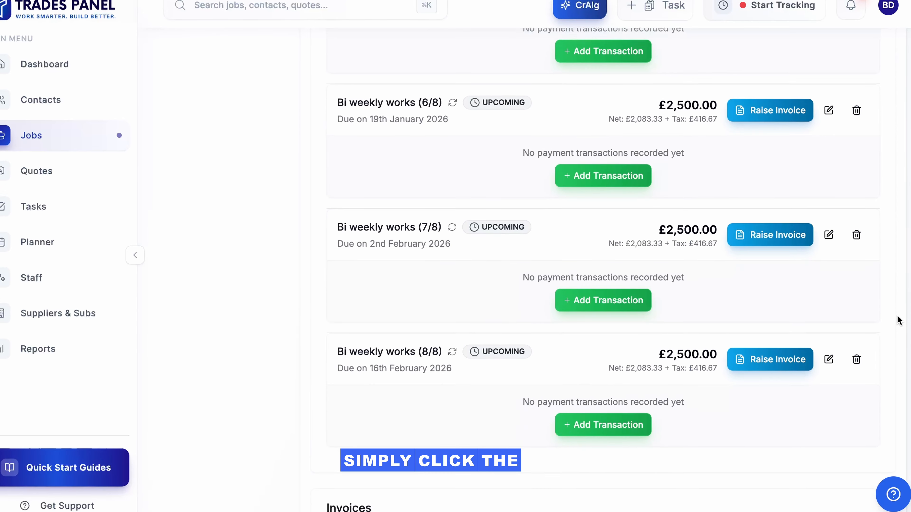
{"action": "scroll", "coordinate": [898, 319], "scroll_direction": "up", "scroll_amount": 8}
{"action": "scroll", "coordinate": [895, 320], "scroll_direction": "up", "scroll_amount": 13}
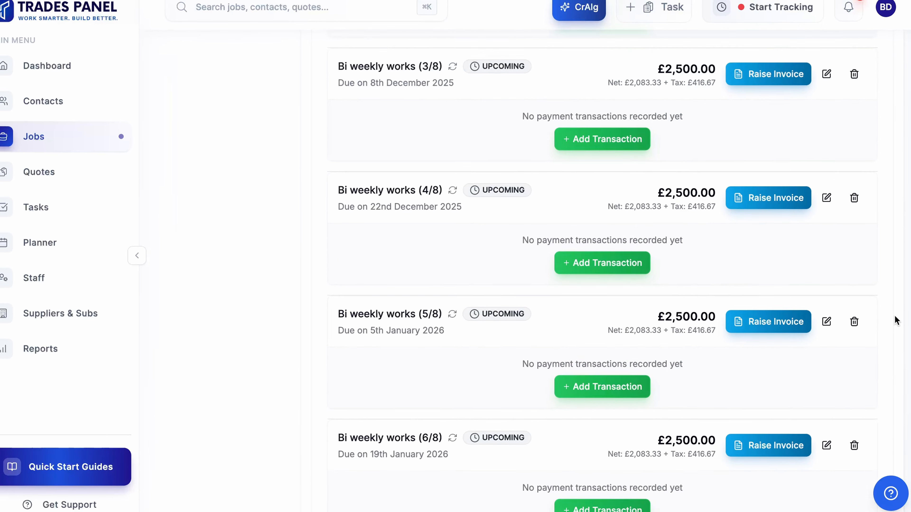